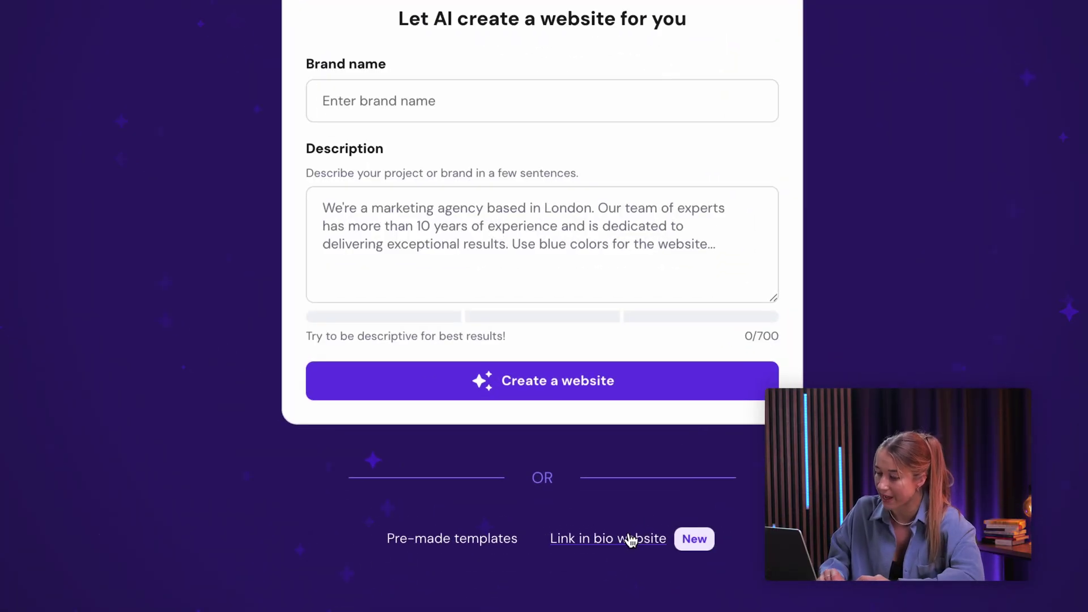
Step: Start a link-in-bio site from the red, lemon-themed Juicy template
{"action": "left_click", "coordinate": [630, 540]}
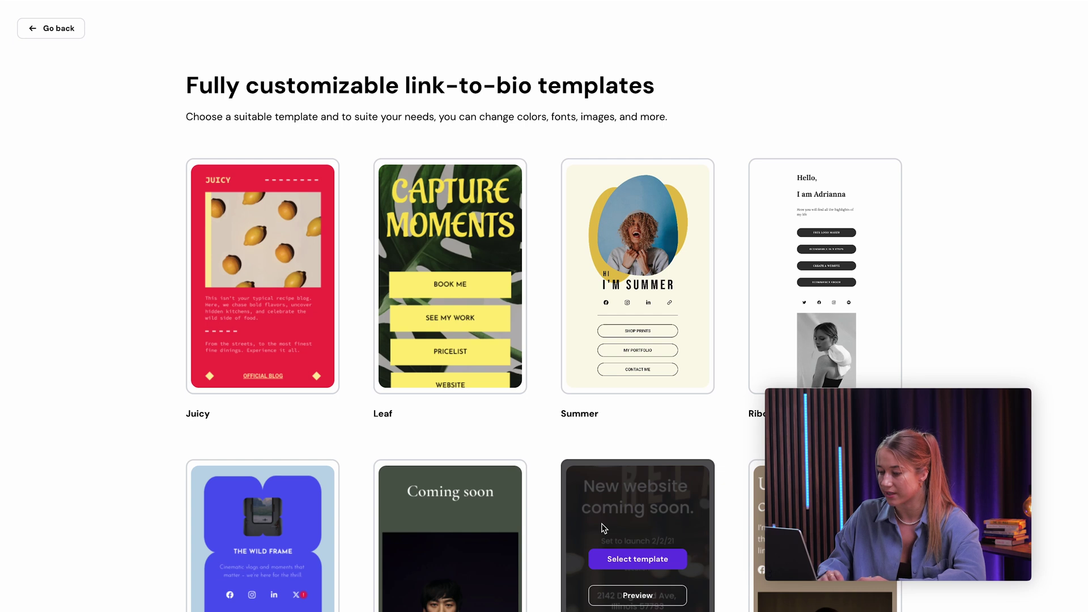
{"action": "scroll", "coordinate": [604, 528], "scroll_direction": "down", "scroll_amount": 3}
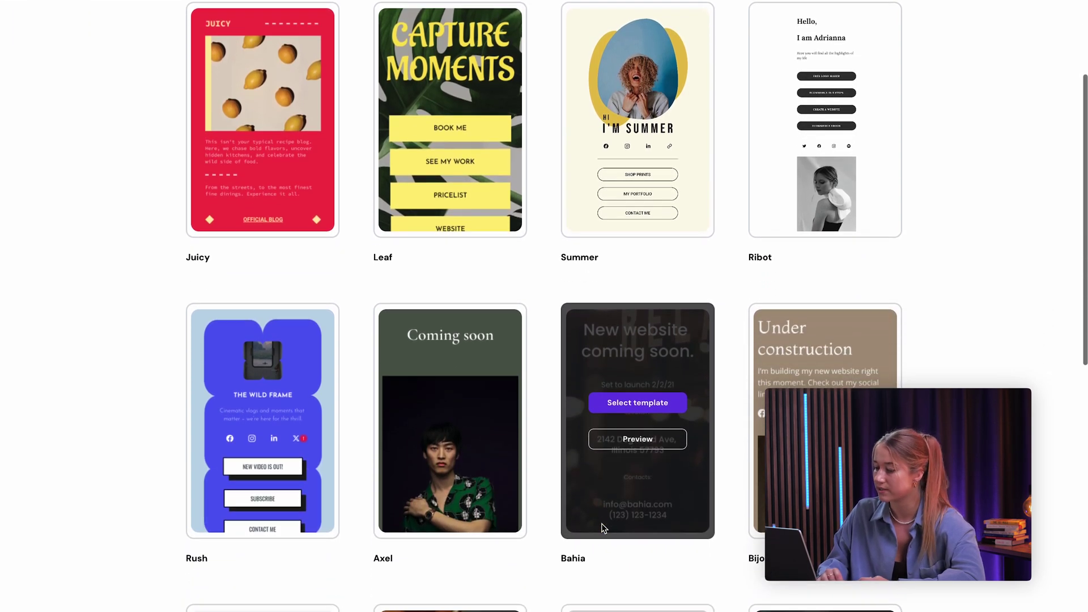
{"action": "scroll", "coordinate": [603, 527], "scroll_direction": "down", "scroll_amount": 3}
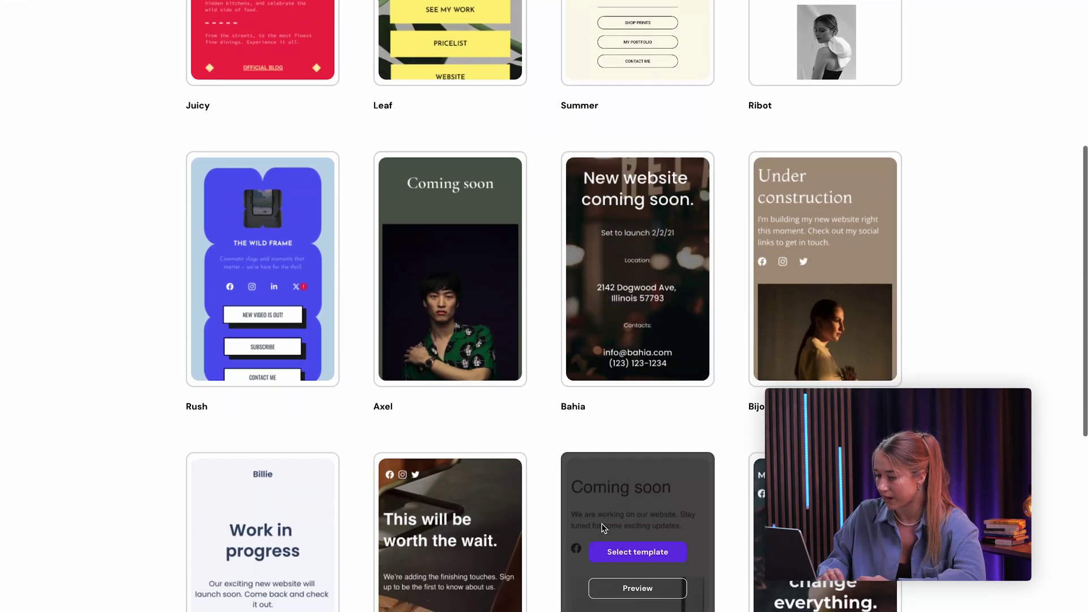
{"action": "scroll", "coordinate": [603, 528], "scroll_direction": "down", "scroll_amount": 4}
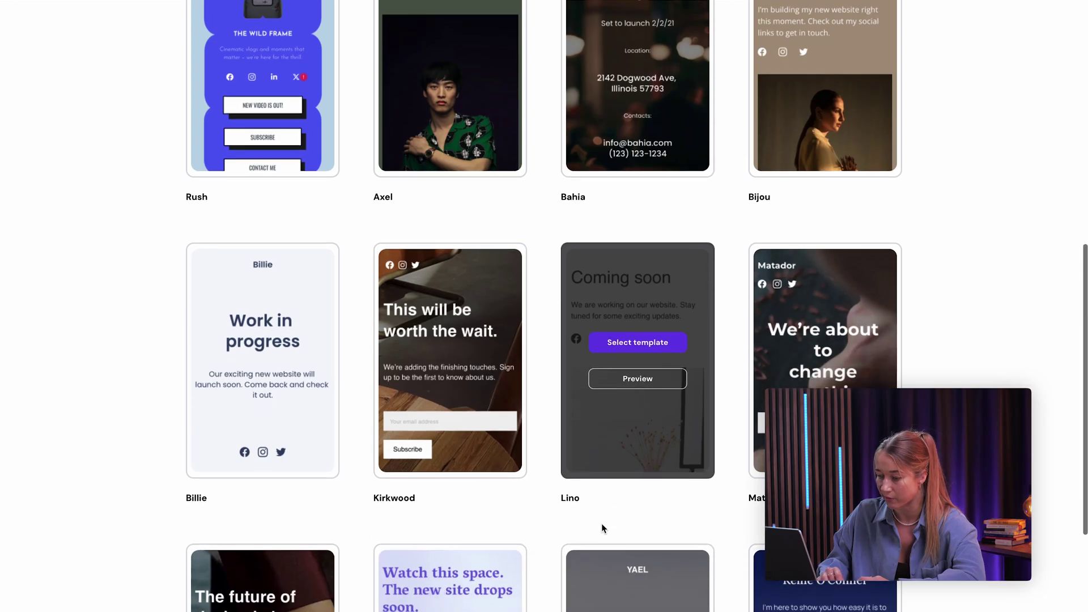
{"action": "scroll", "coordinate": [602, 527], "scroll_direction": "down", "scroll_amount": 3}
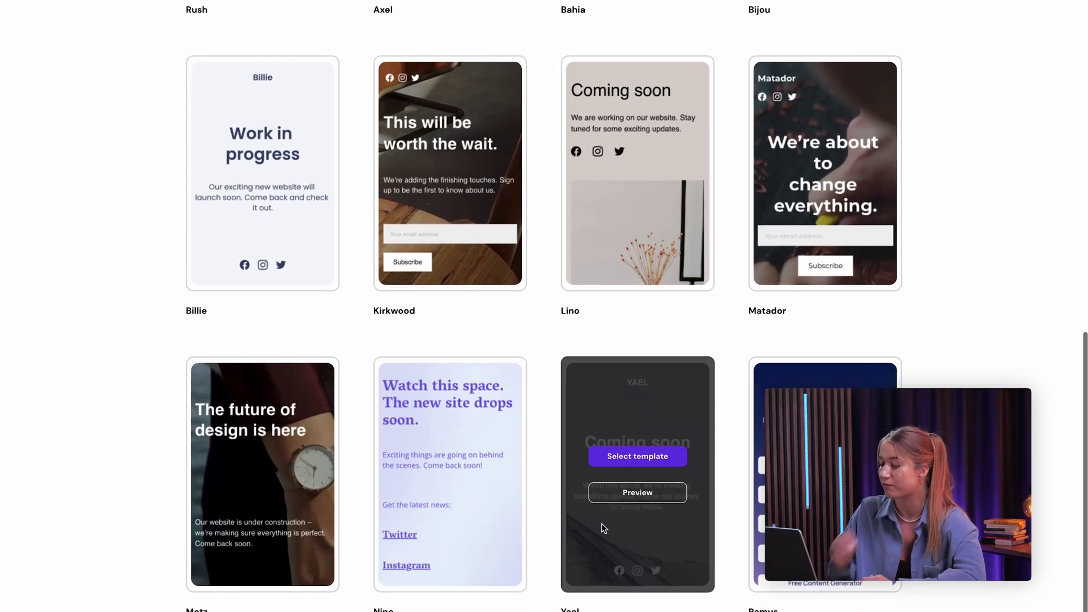
{"action": "scroll", "coordinate": [602, 528], "scroll_direction": "up", "scroll_amount": 10}
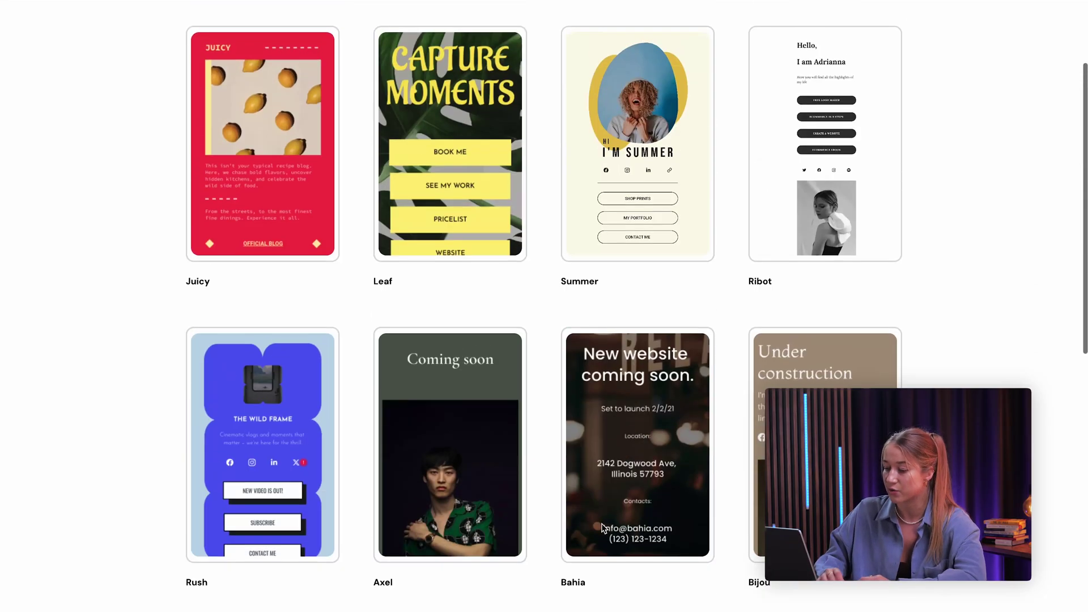
{"action": "scroll", "coordinate": [602, 528], "scroll_direction": "up", "scroll_amount": 3}
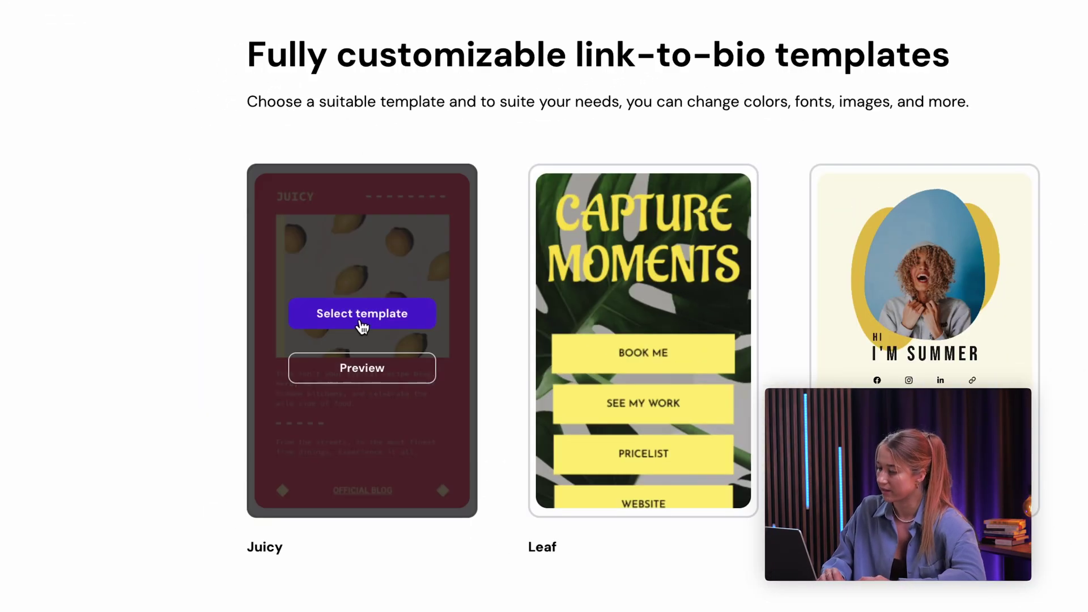
{"action": "left_click", "coordinate": [362, 313]}
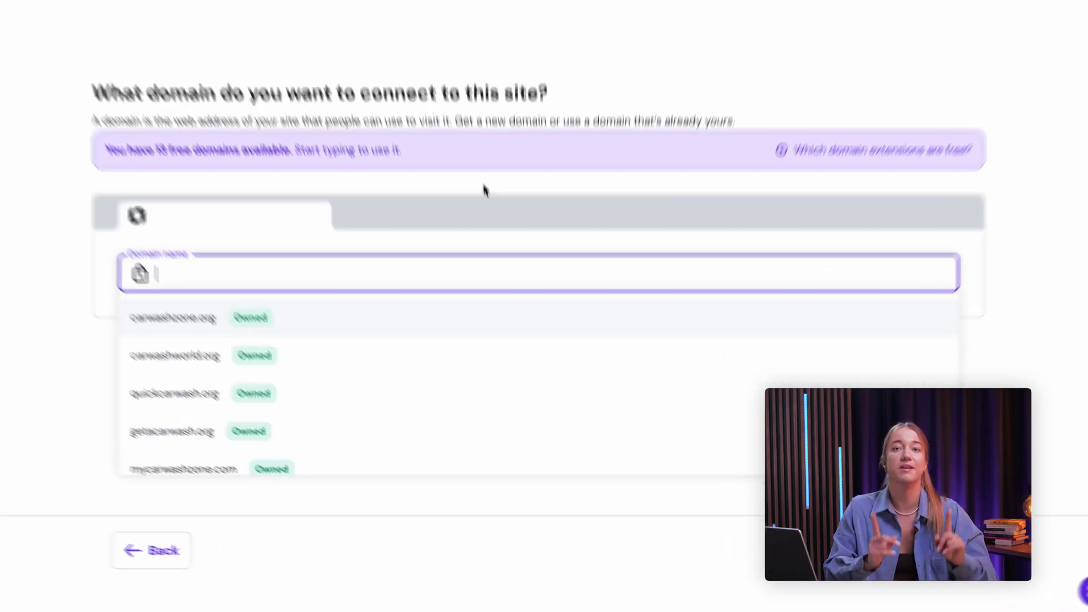
Step: Choose the free domain vandeil.org for the site and continue to registration
{"action": "type", "text": "vandei"}
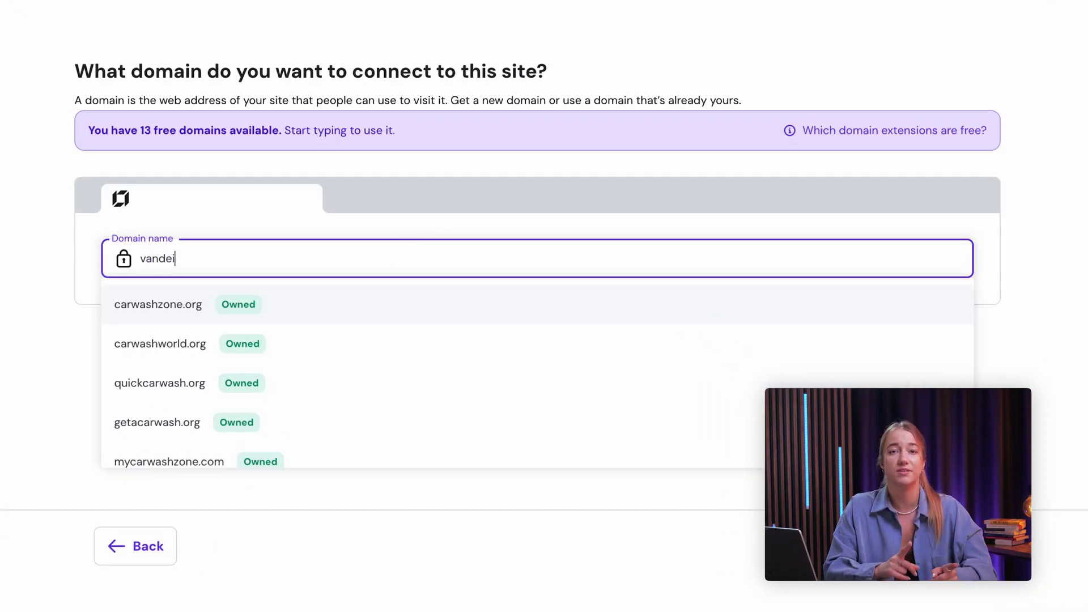
{"action": "type", "text": "l"}
{"action": "left_click", "coordinate": [494, 453]}
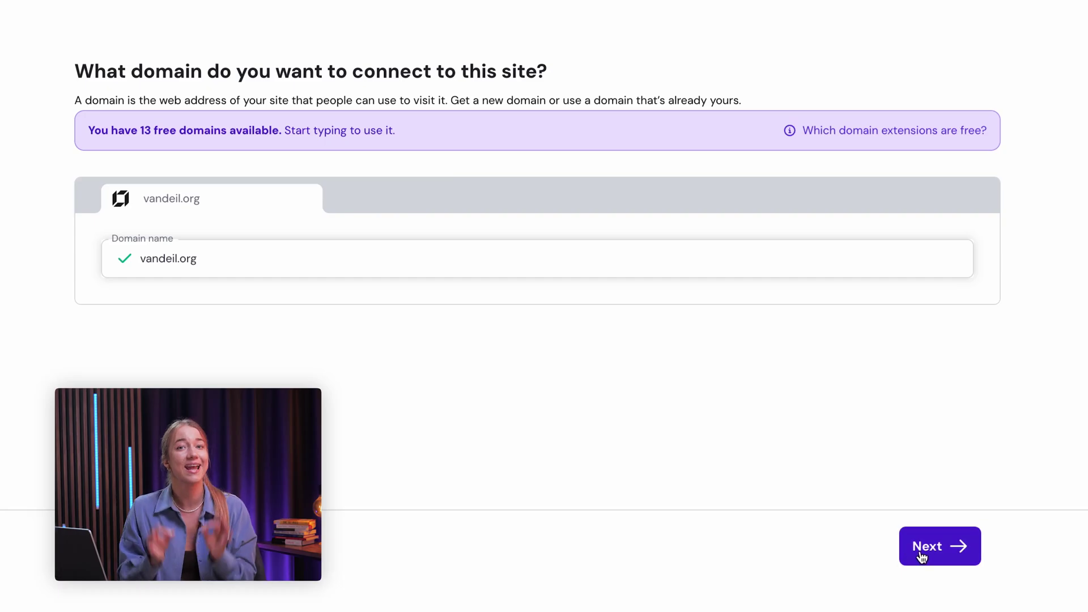
{"action": "left_click", "coordinate": [921, 556]}
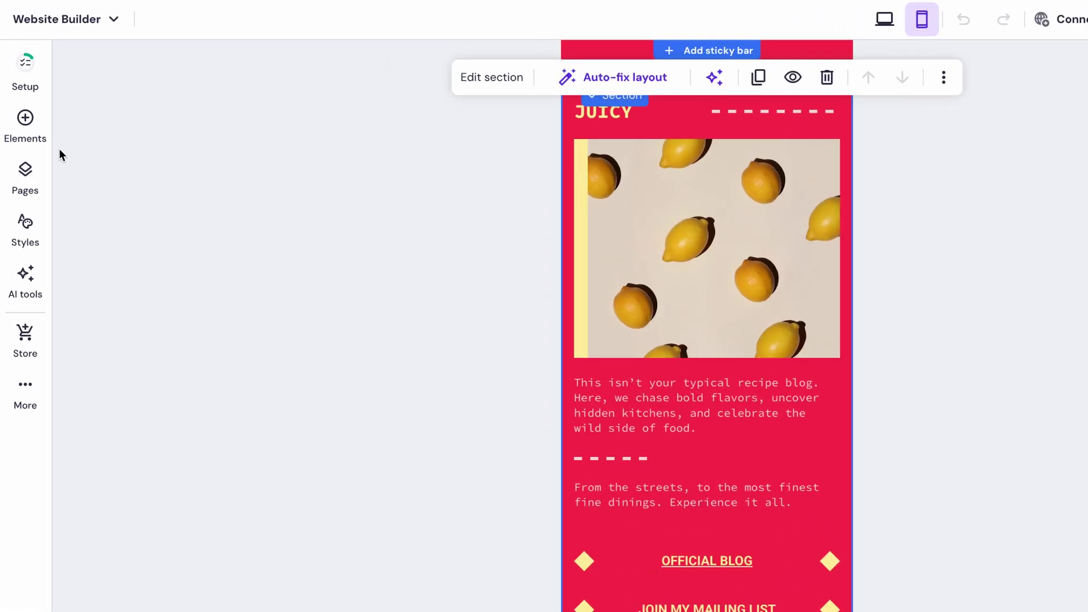
Step: Add an email subscription form below the links and a social icons row under the intro text
{"action": "left_click", "coordinate": [34, 136]}
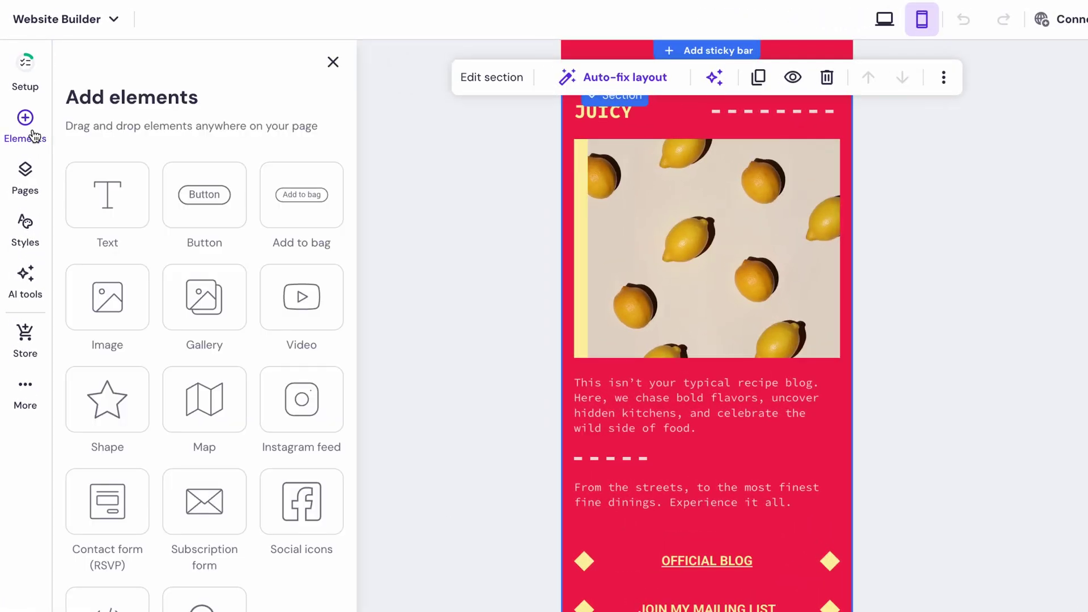
{"action": "left_click_drag", "start_coordinate": [219, 498], "coordinate": [728, 611]}
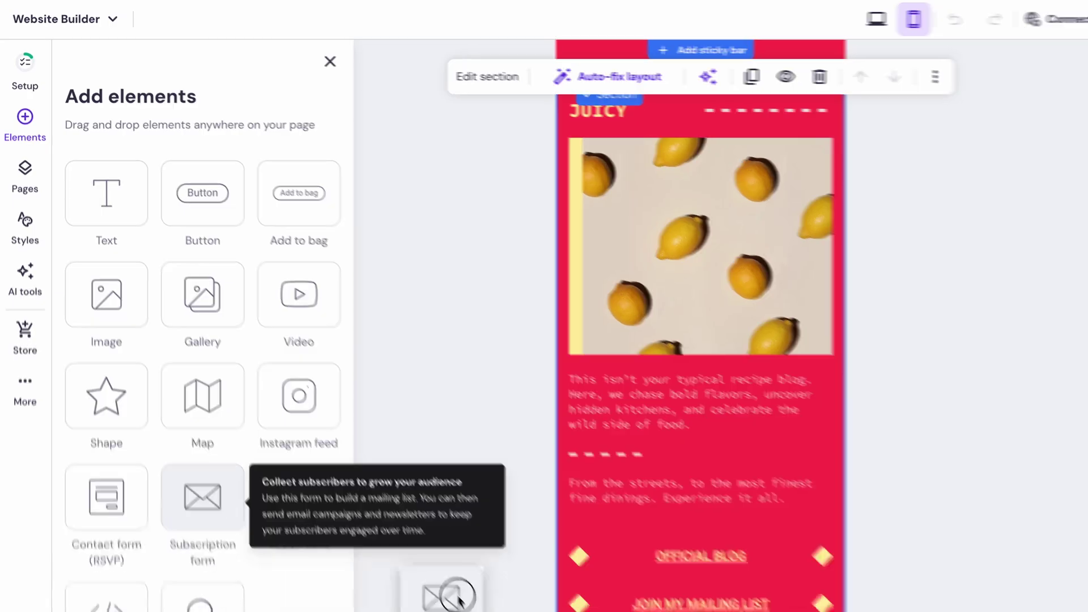
{"action": "left_click_drag", "start_coordinate": [583, 584], "coordinate": [583, 585]}
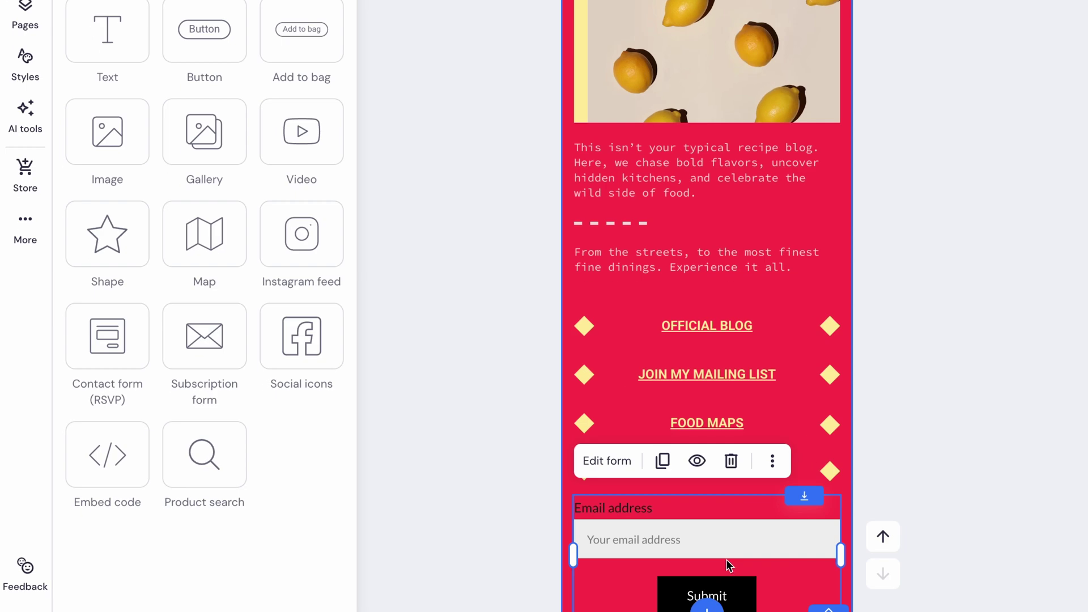
{"action": "left_click_drag", "start_coordinate": [311, 353], "coordinate": [715, 294]}
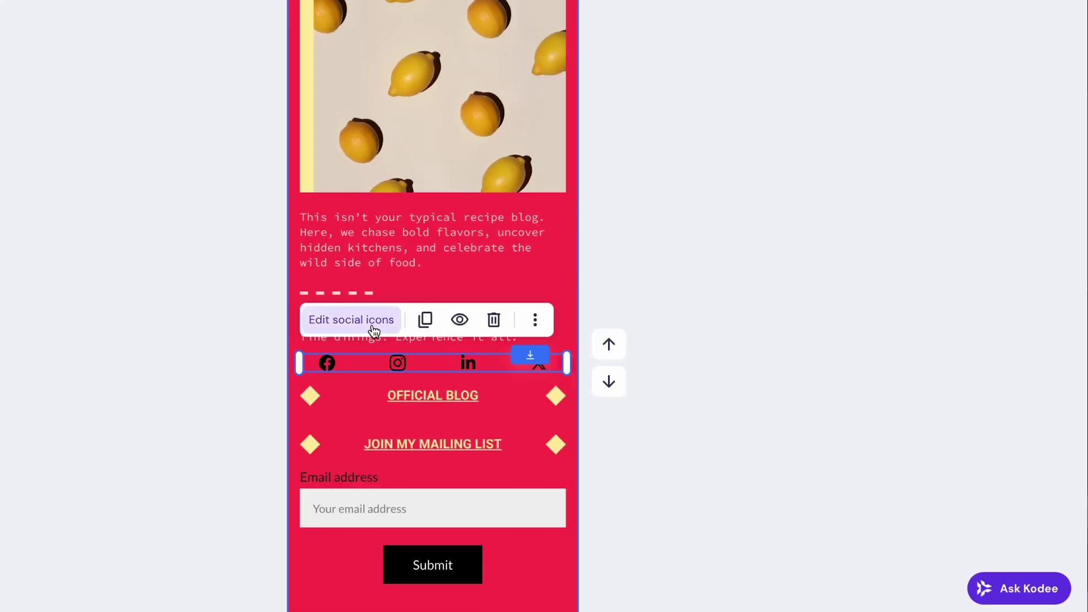
Step: Color the social icons with the website's pale yellow #ffeea1
{"action": "left_click", "coordinate": [352, 320]}
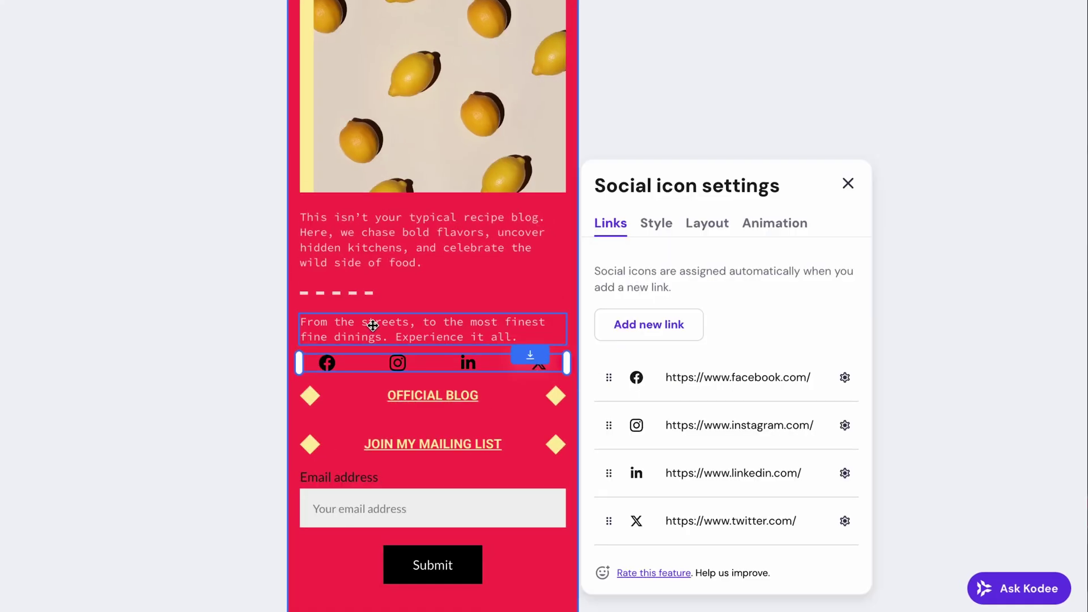
{"action": "left_click", "coordinate": [658, 225]}
{"action": "left_click", "coordinate": [848, 376]}
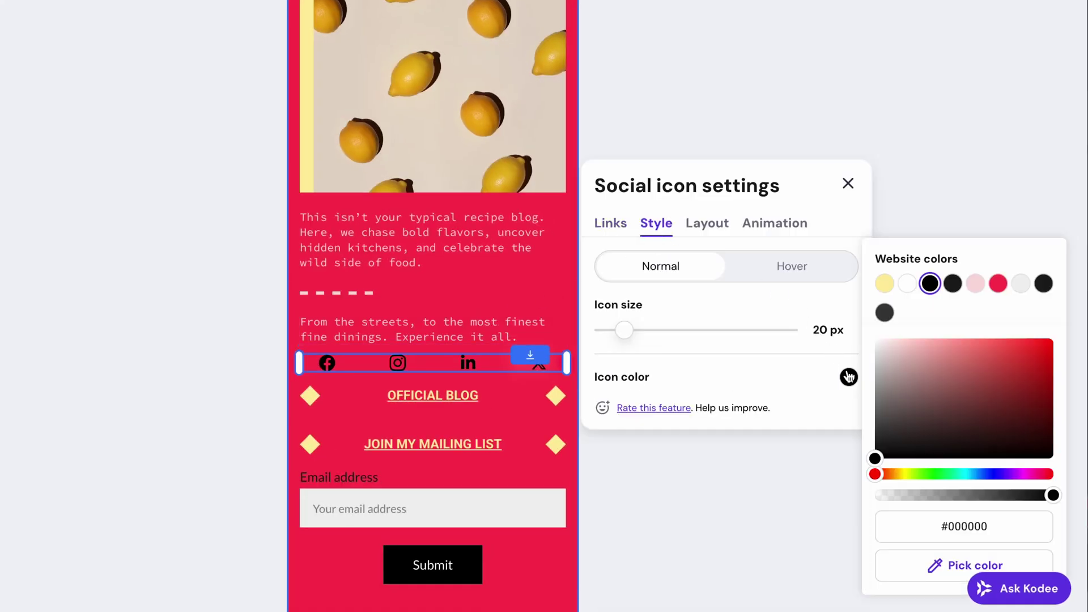
{"action": "left_click", "coordinate": [885, 285]}
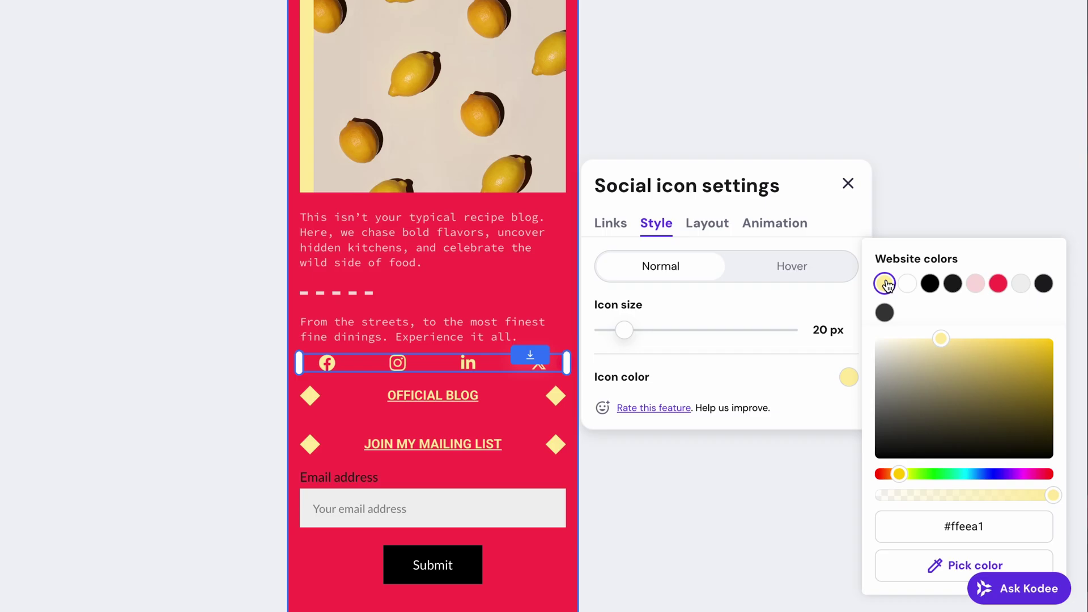
{"action": "left_click", "coordinate": [481, 565]}
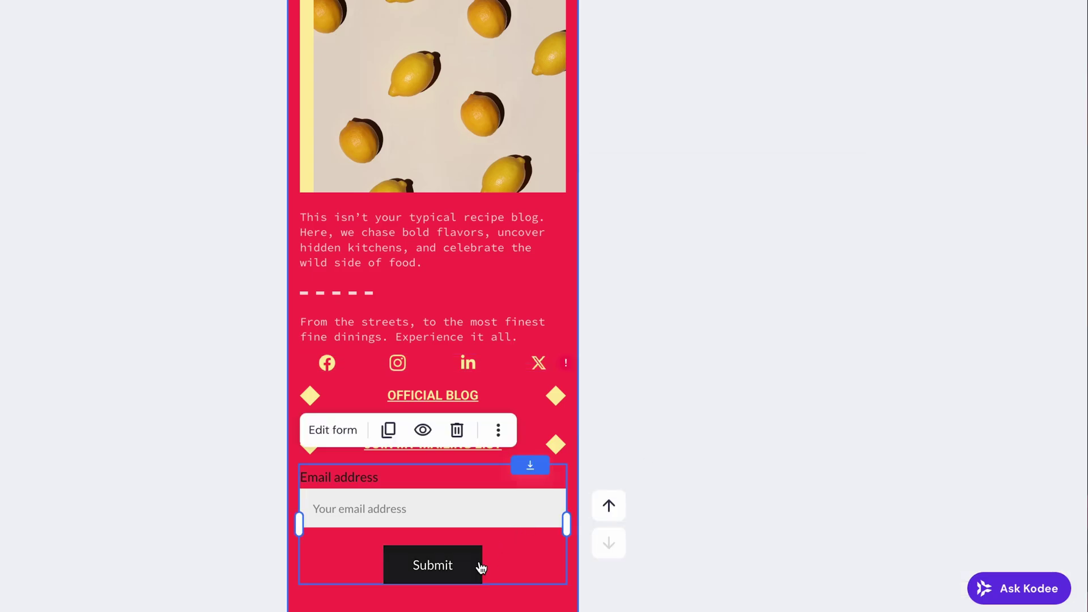
{"action": "scroll", "coordinate": [481, 566], "scroll_direction": "down", "scroll_amount": 1}
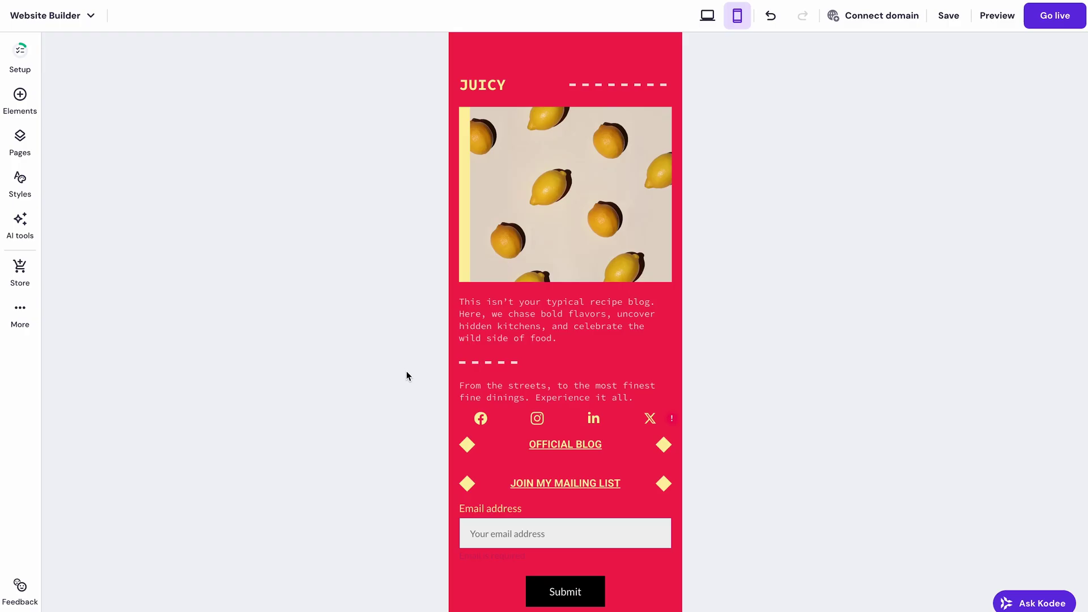
Step: Add an online store with eight sample products and open the $132.00 Wooden Chair product page
{"action": "left_click", "coordinate": [28, 282]}
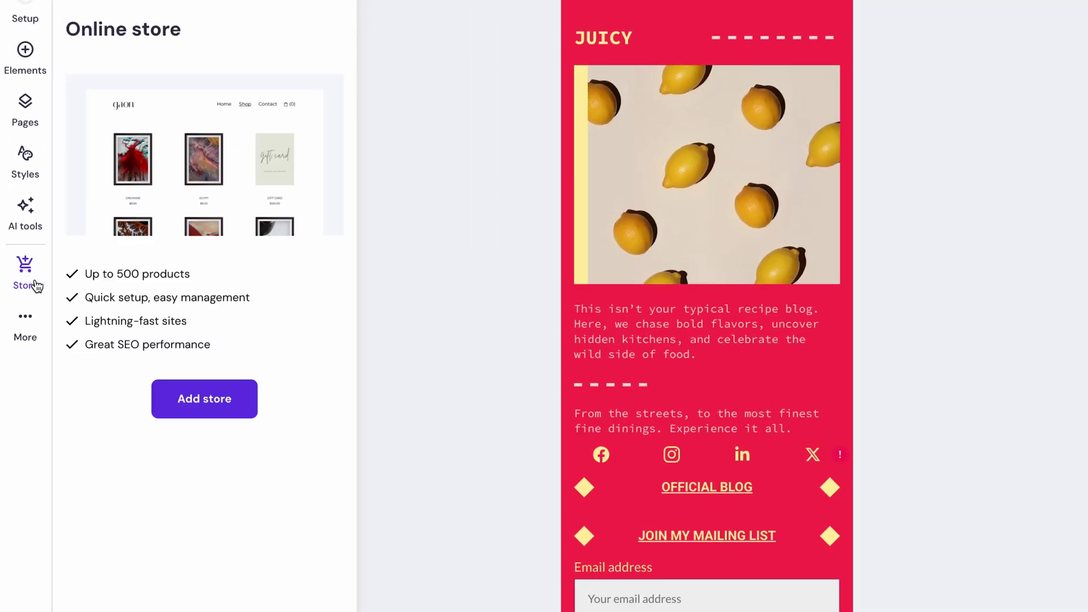
{"action": "left_click", "coordinate": [215, 407]}
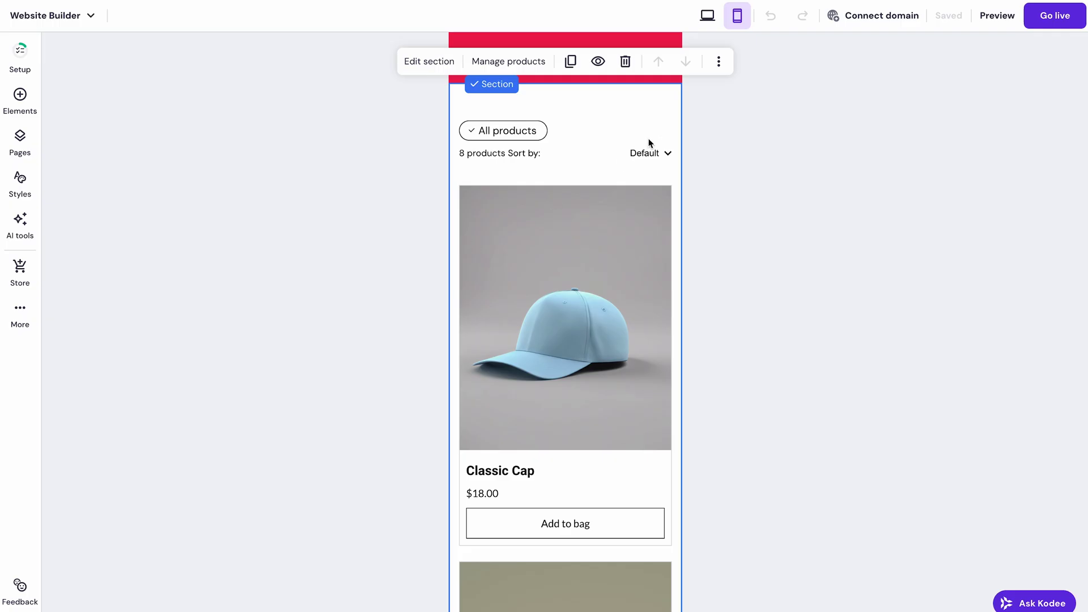
{"action": "left_click", "coordinate": [649, 155]}
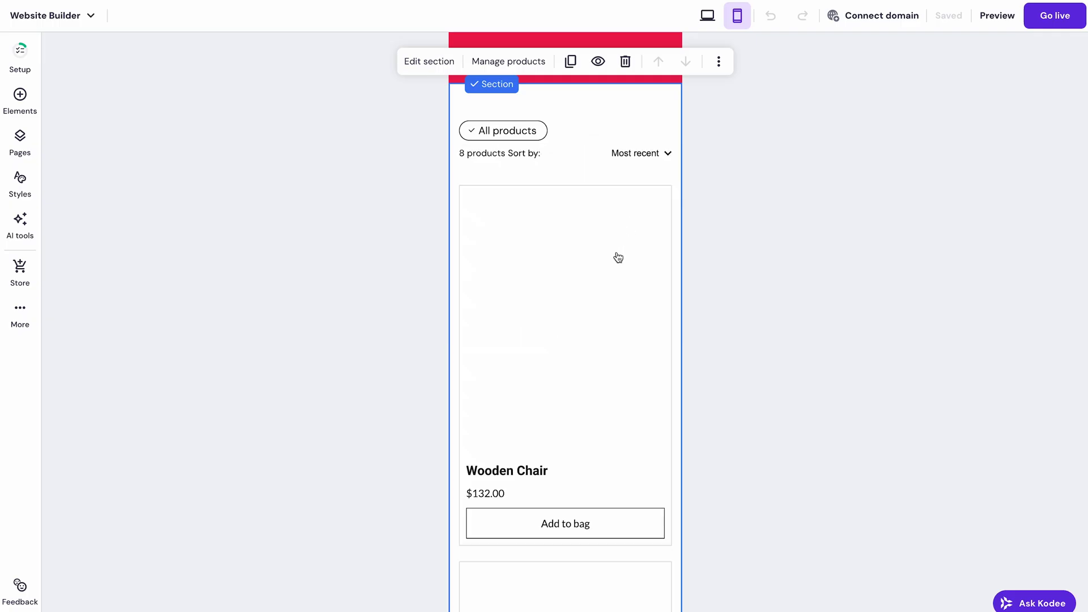
{"action": "left_click", "coordinate": [618, 257]}
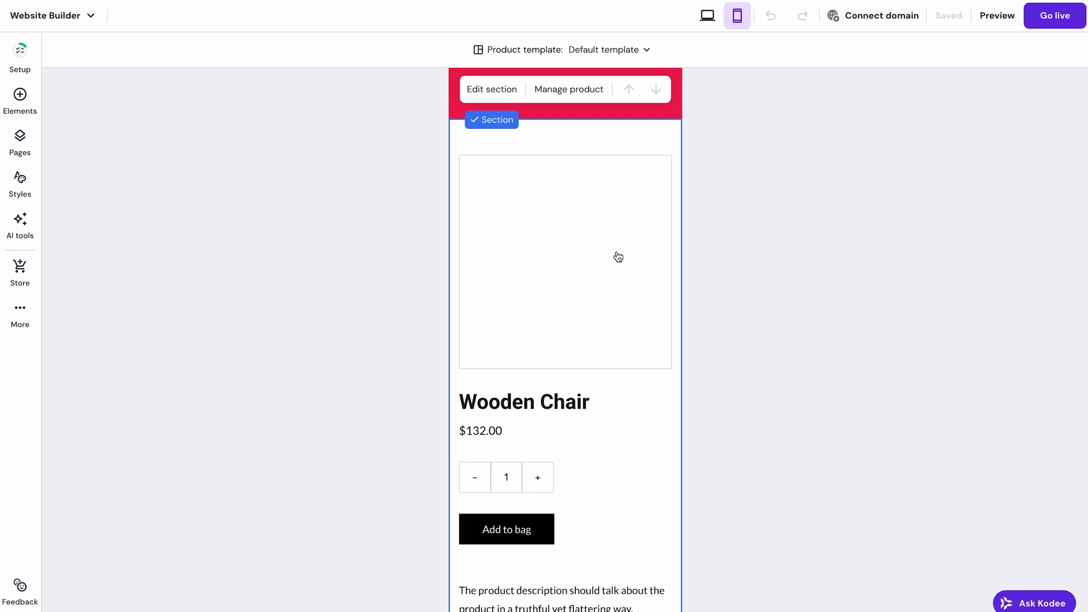
{"action": "scroll", "coordinate": [618, 257], "scroll_direction": "down", "scroll_amount": 3}
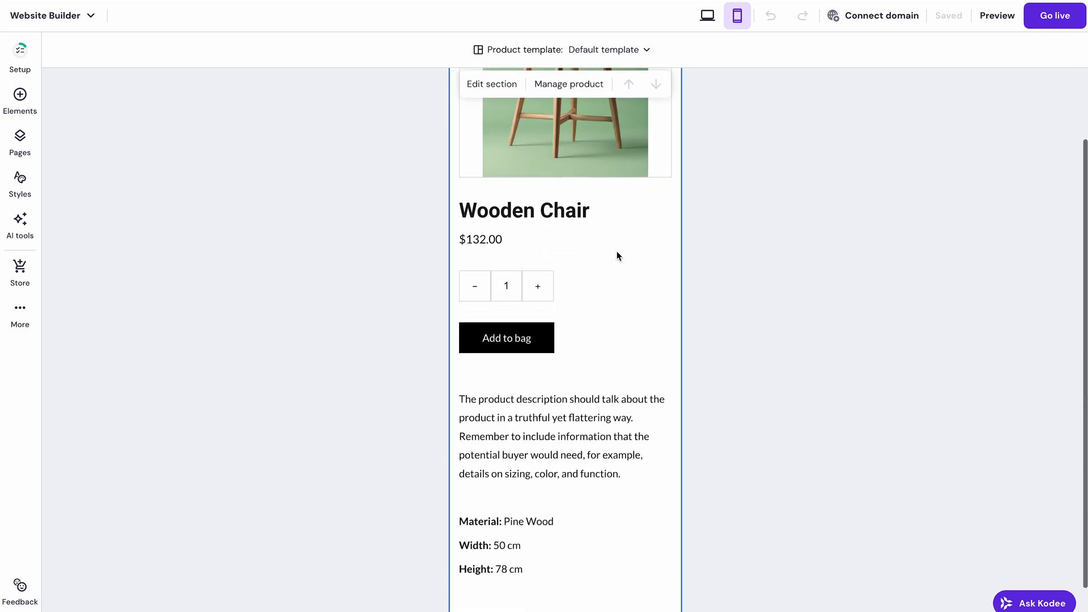
{"action": "scroll", "coordinate": [617, 253], "scroll_direction": "up", "scroll_amount": 5}
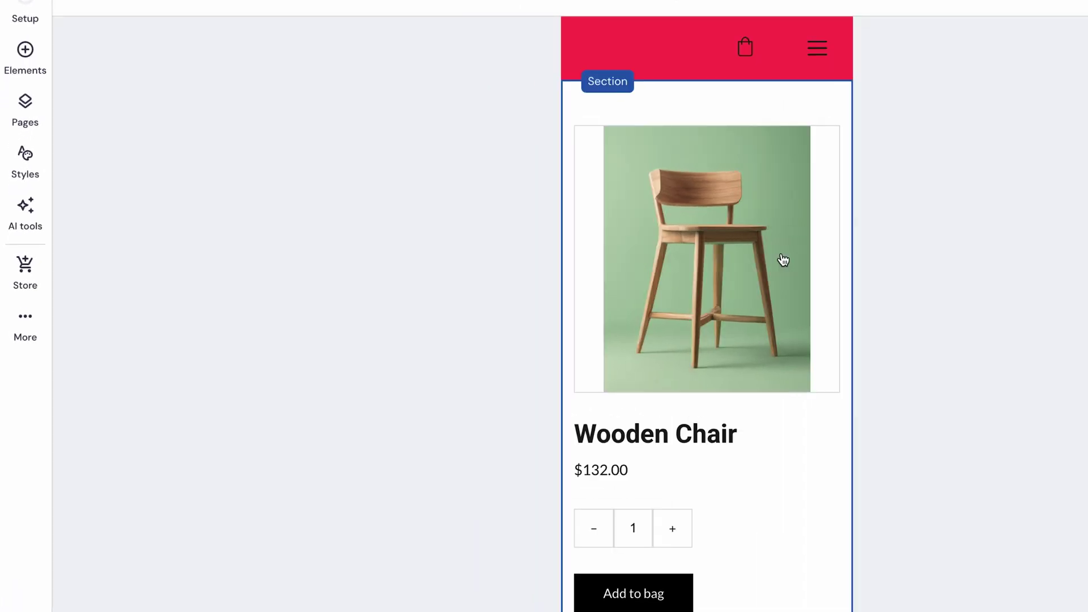
{"action": "left_click", "coordinate": [34, 281]}
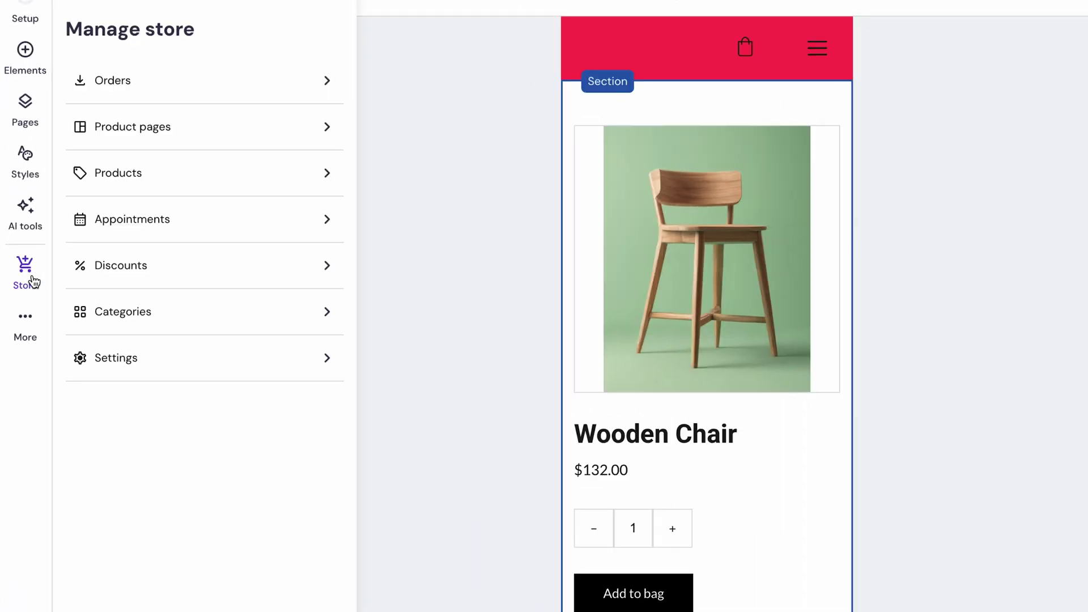
{"action": "left_click", "coordinate": [28, 322]}
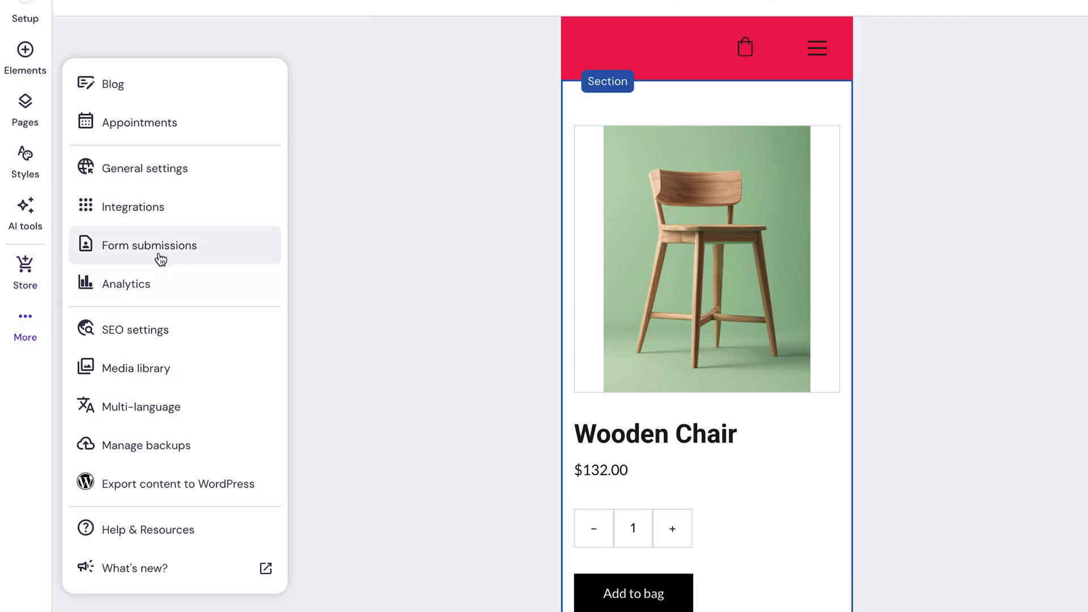